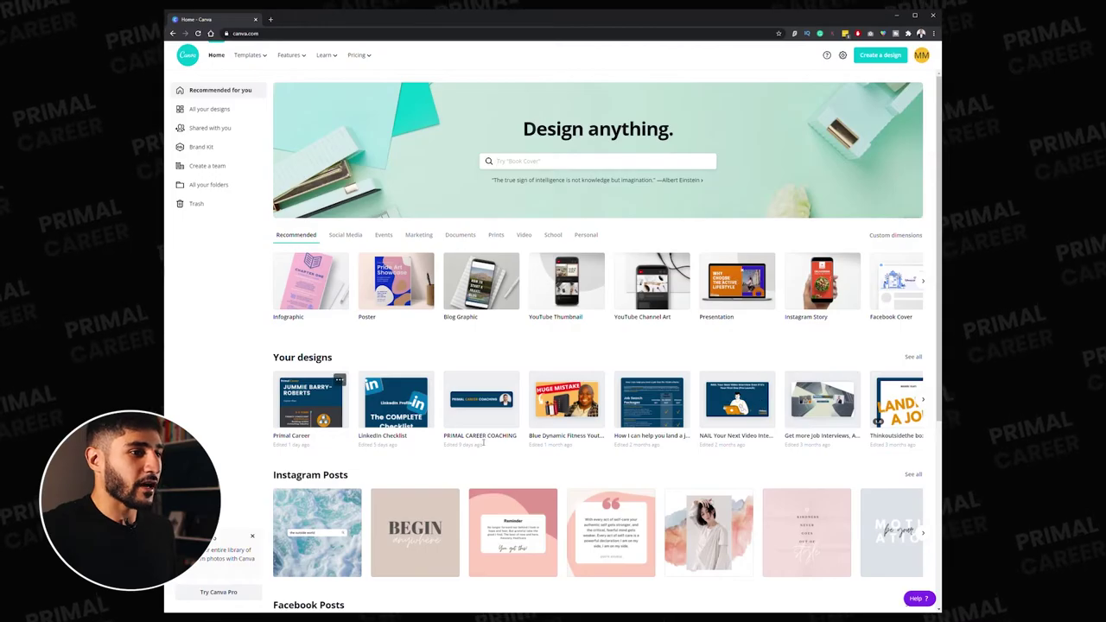
- Search 'linkedin banner' templates and browse the results for the black geometric design
click(532, 161)
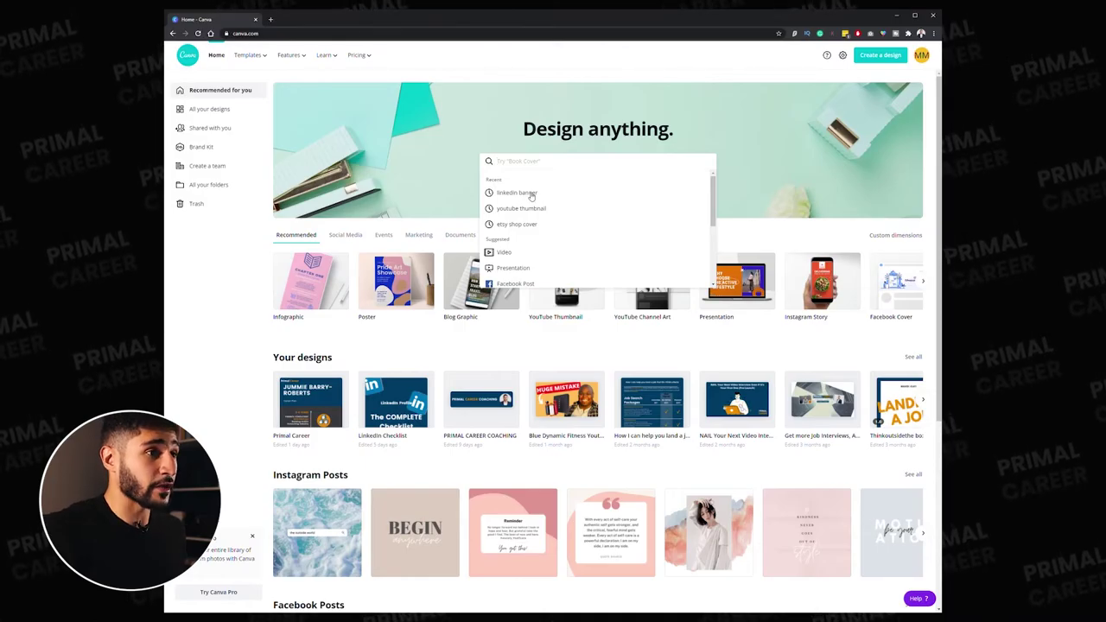
click(518, 193)
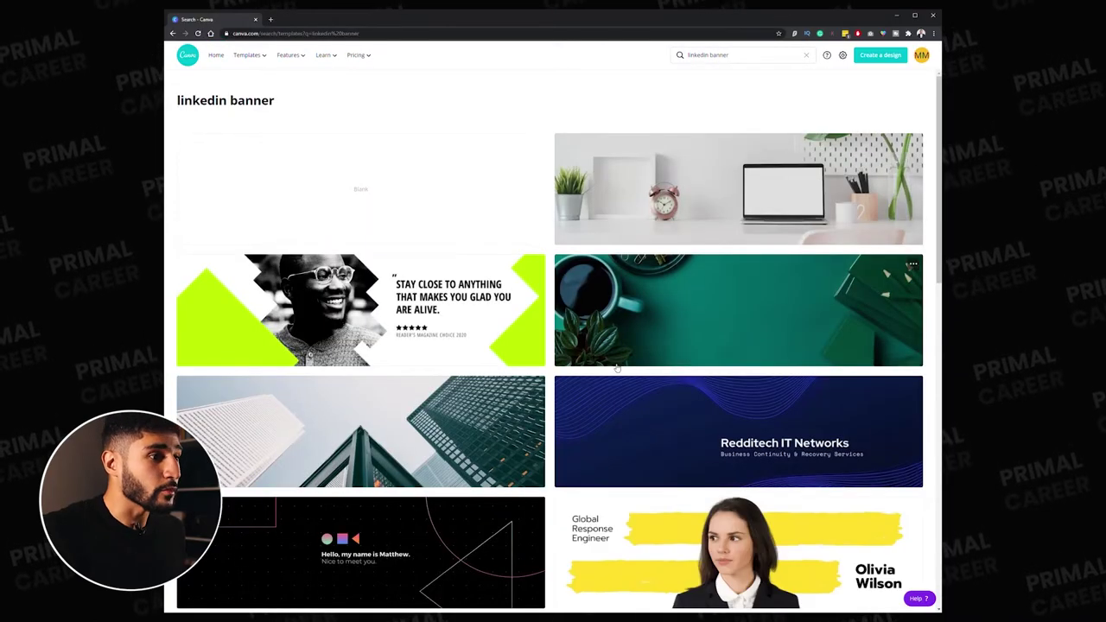
scroll(743, 357, down, 13)
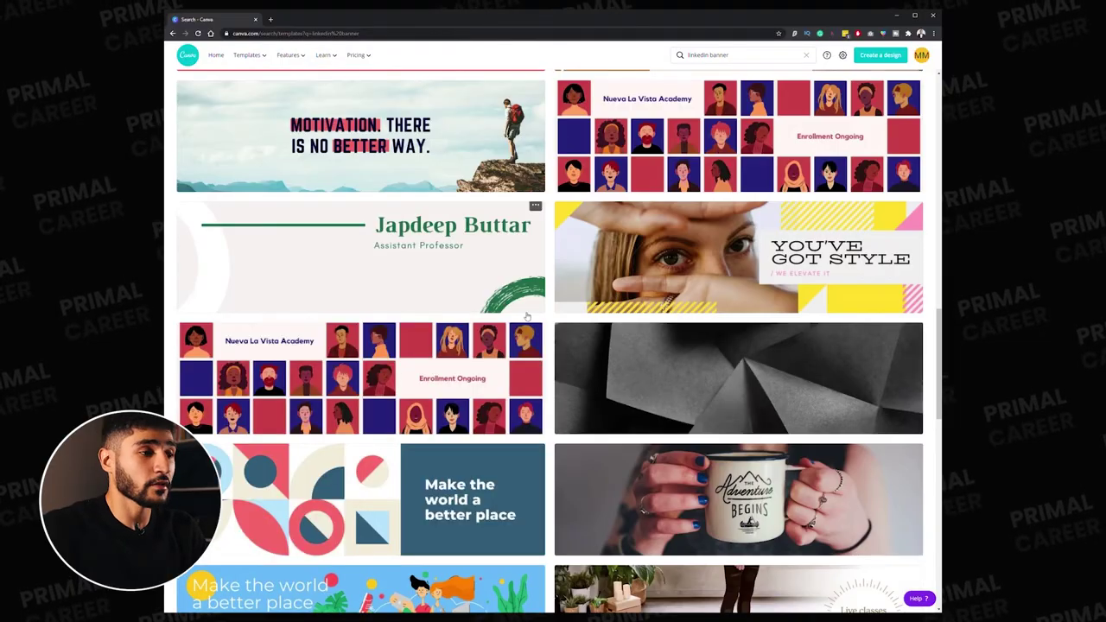
scroll(526, 317, down, 3)
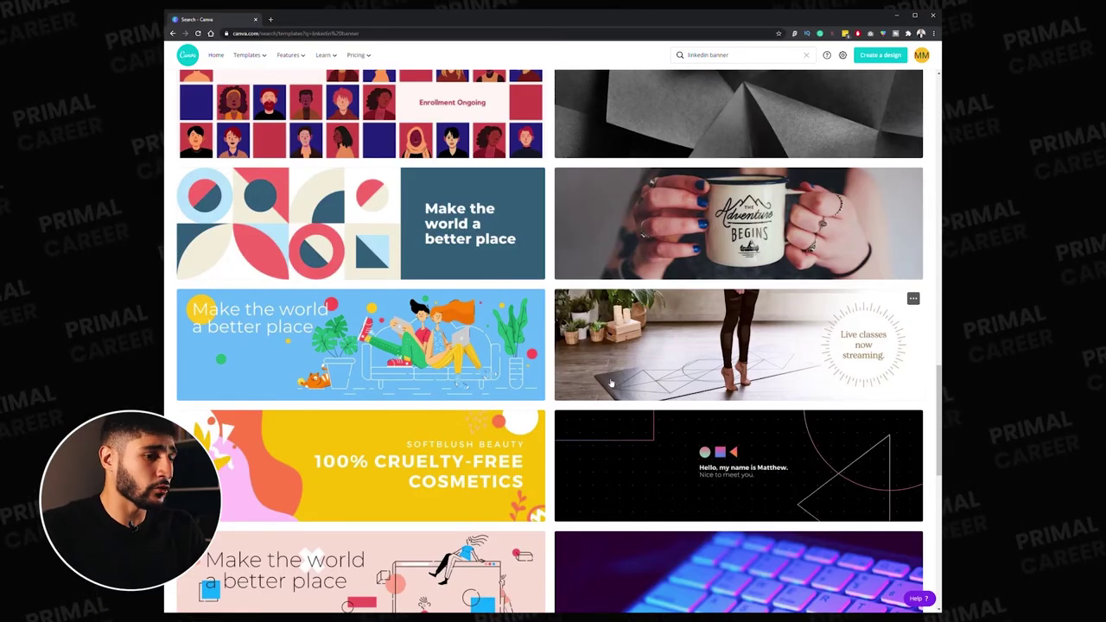
scroll(618, 392, up, 10)
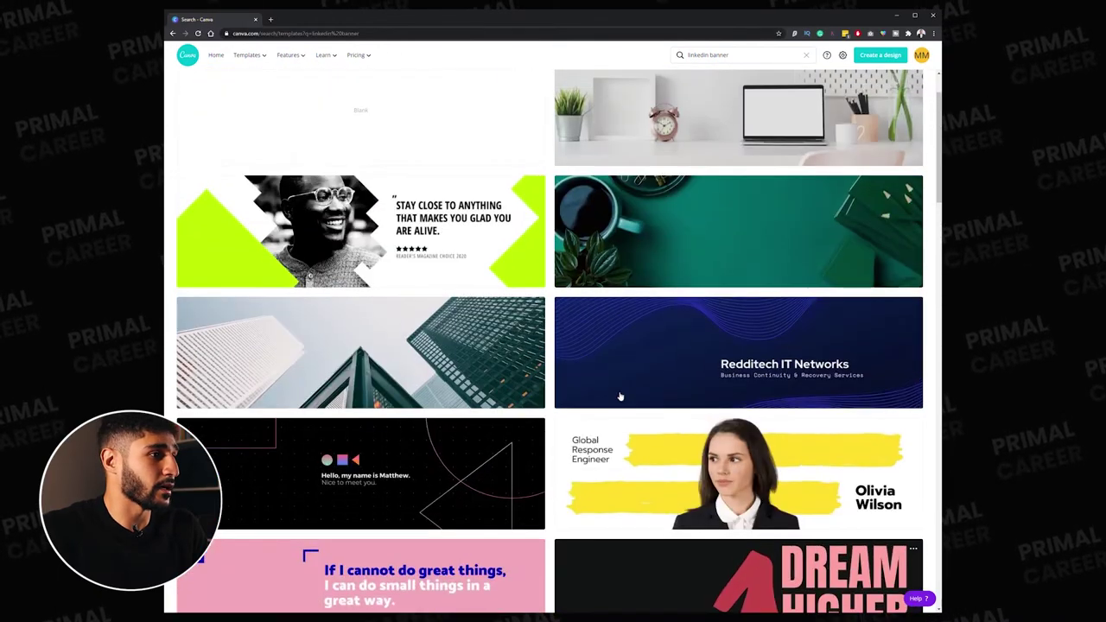
scroll(620, 396, down, 4)
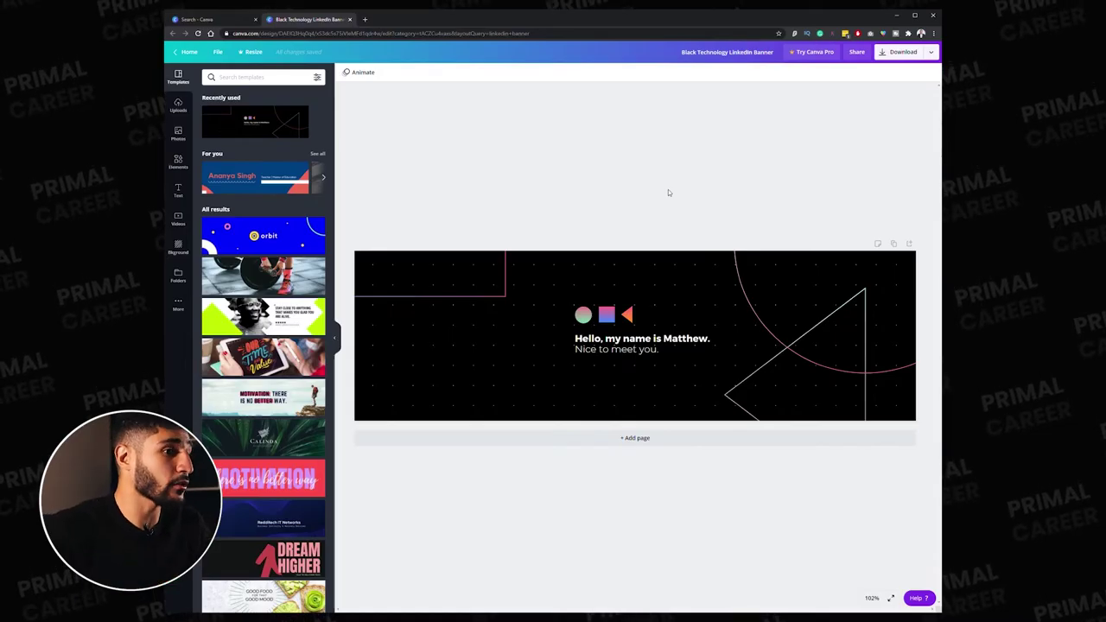
- Replace the greeting with the quote 'If it was easy, everyone would do it', uppercase and centred
click(653, 340)
triple_click(653, 340)
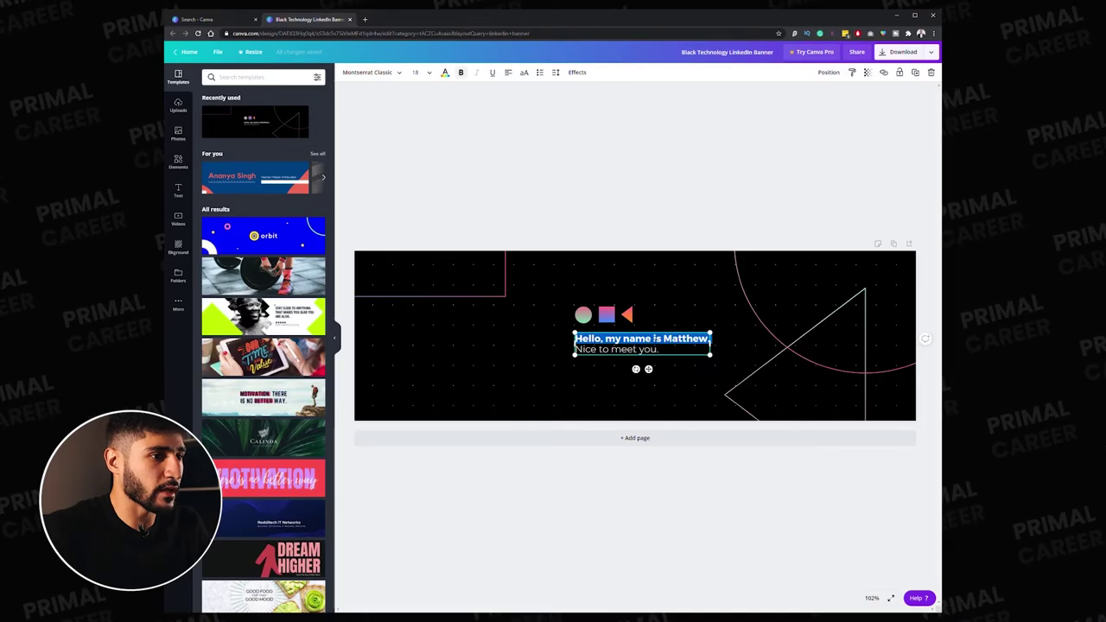
click(658, 349)
key(ctrl+a)
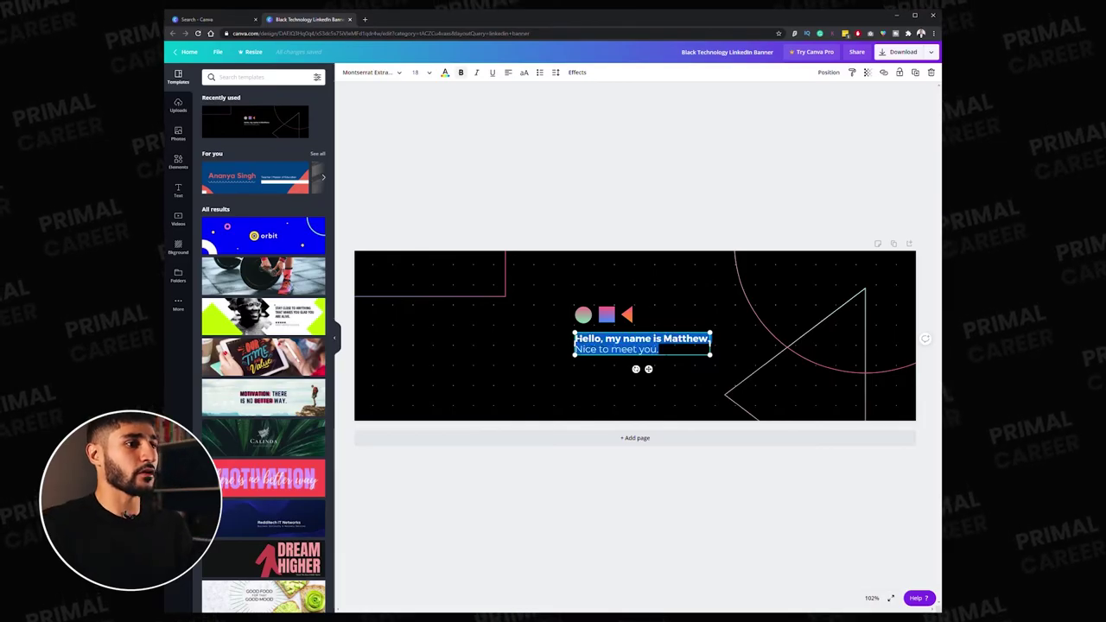
text(IF IT WAS EASY, EVERYONE WOULD DO IT)
drag(575, 344, 627, 350)
key(ctrl+a)
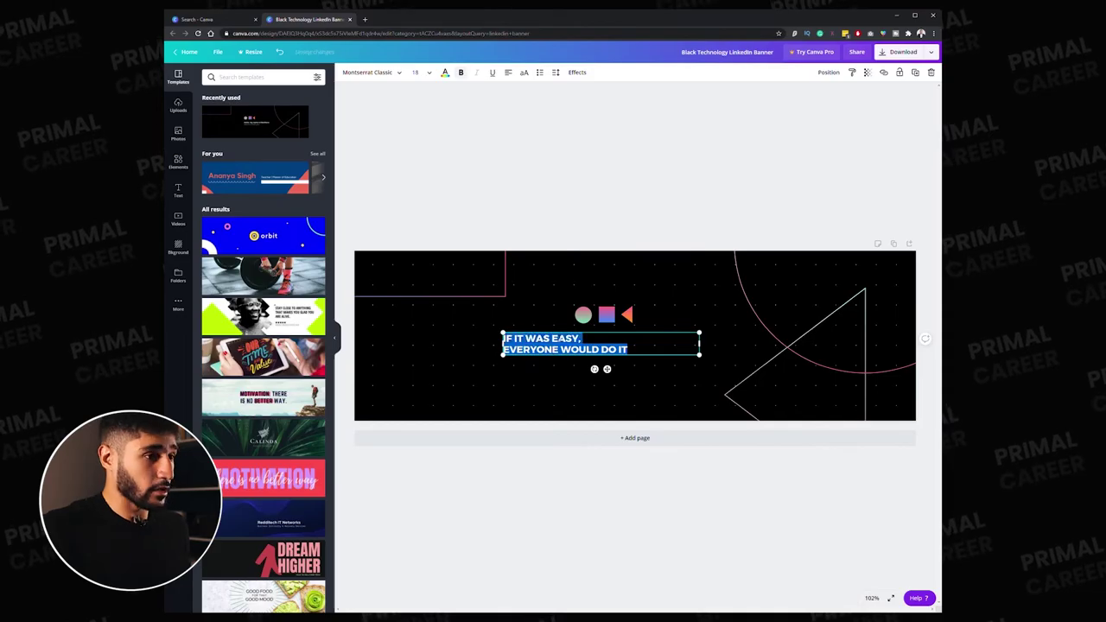
click(525, 73)
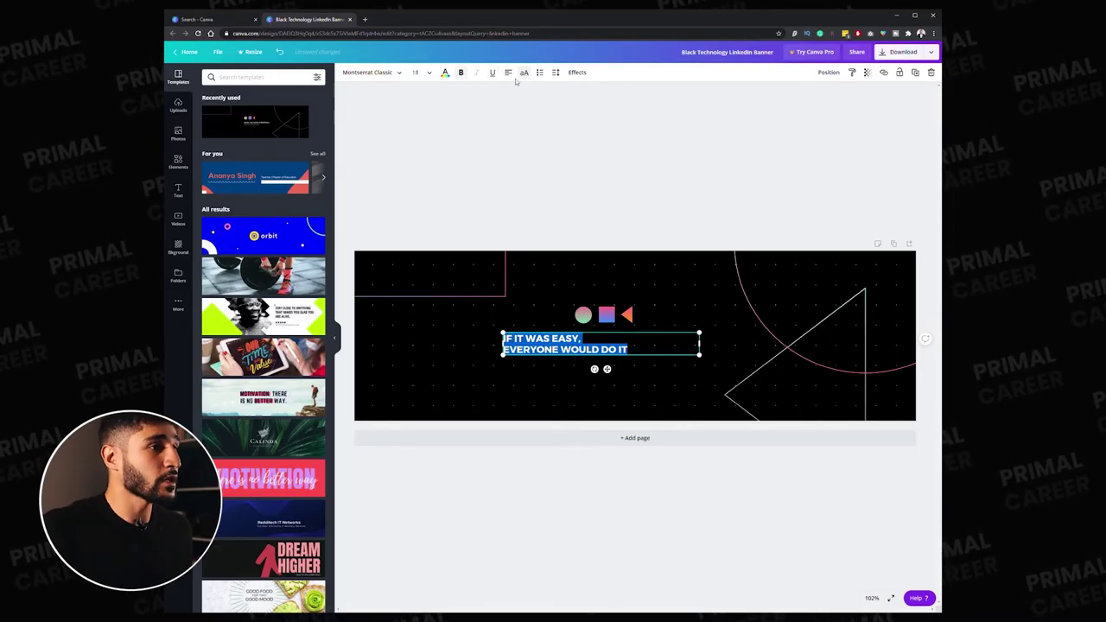
click(509, 73)
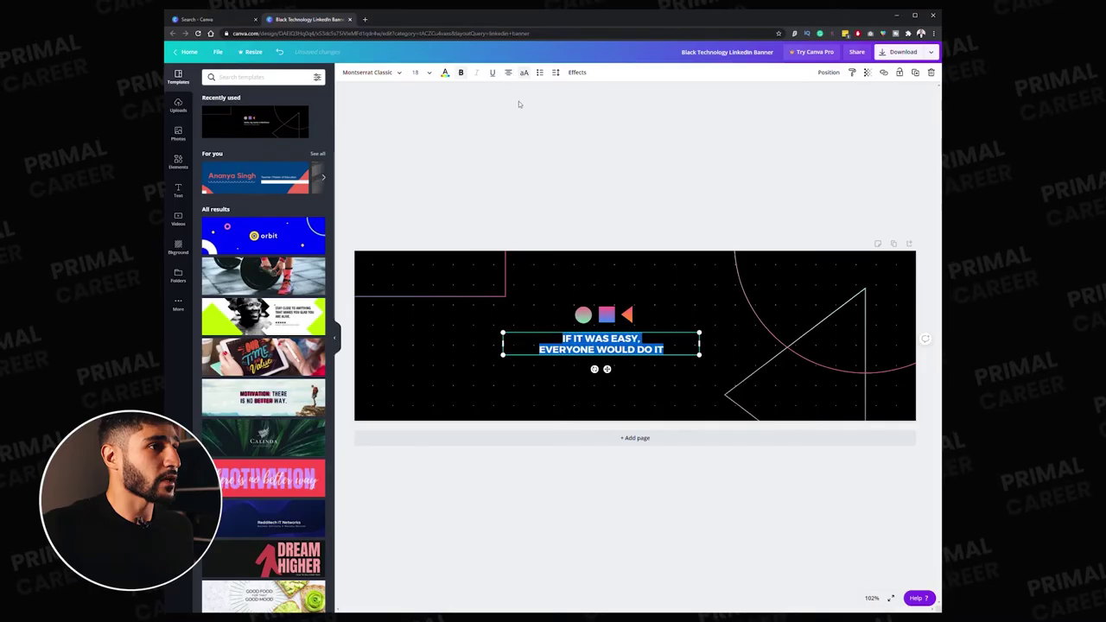
- Delete the small icons above the quote and enlarge the quote to about double size
click(626, 314)
click(584, 315)
key(Delete)
click(606, 315)
key(Delete)
key(Delete)
click(603, 350)
drag(703, 332, 625, 329)
- Colour the words EASY and EVERYONE orange and add a full stop after DO IT
double_click(656, 309)
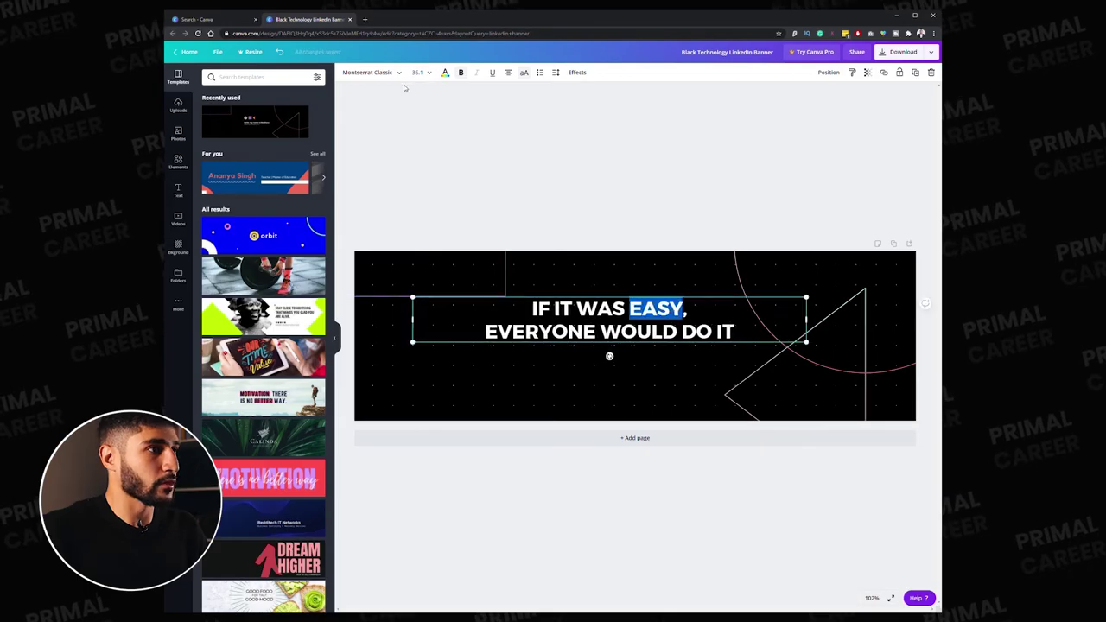
click(445, 73)
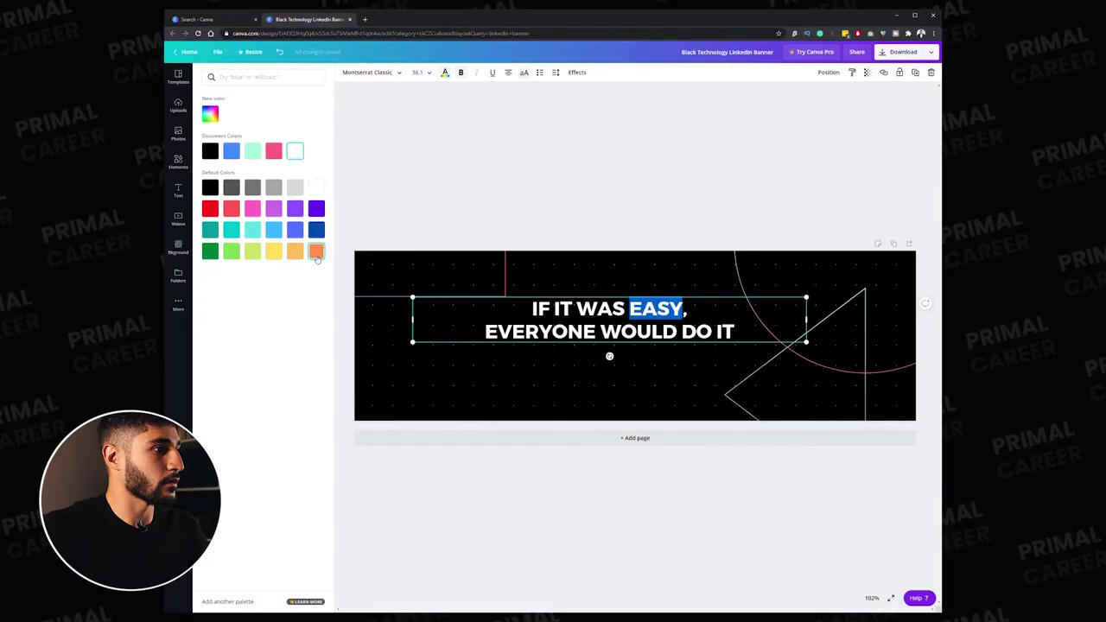
double_click(540, 331)
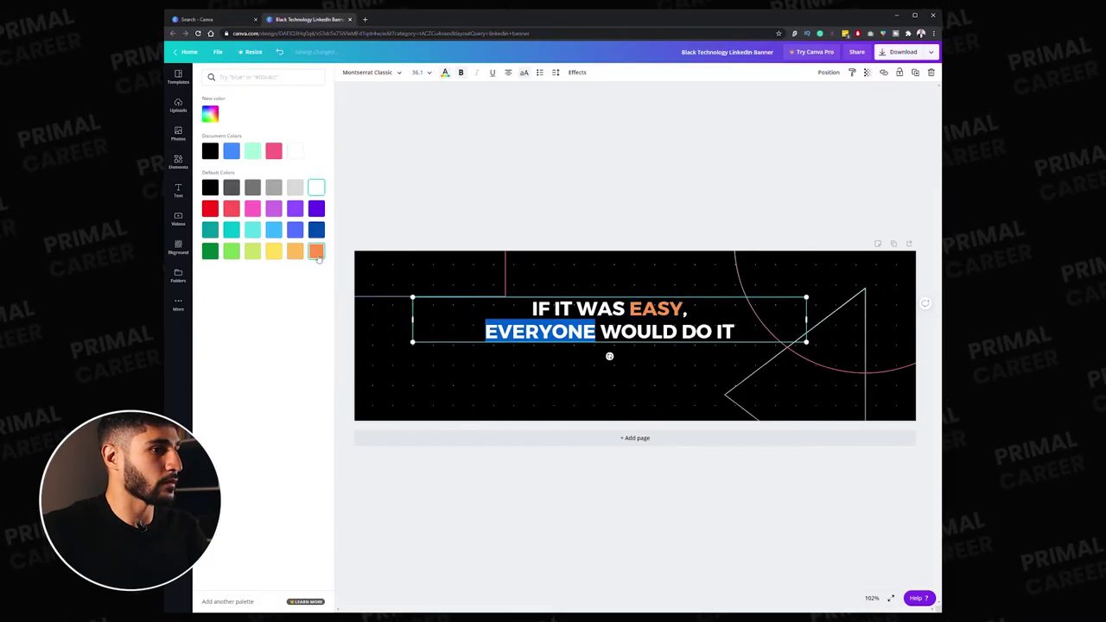
click(677, 331)
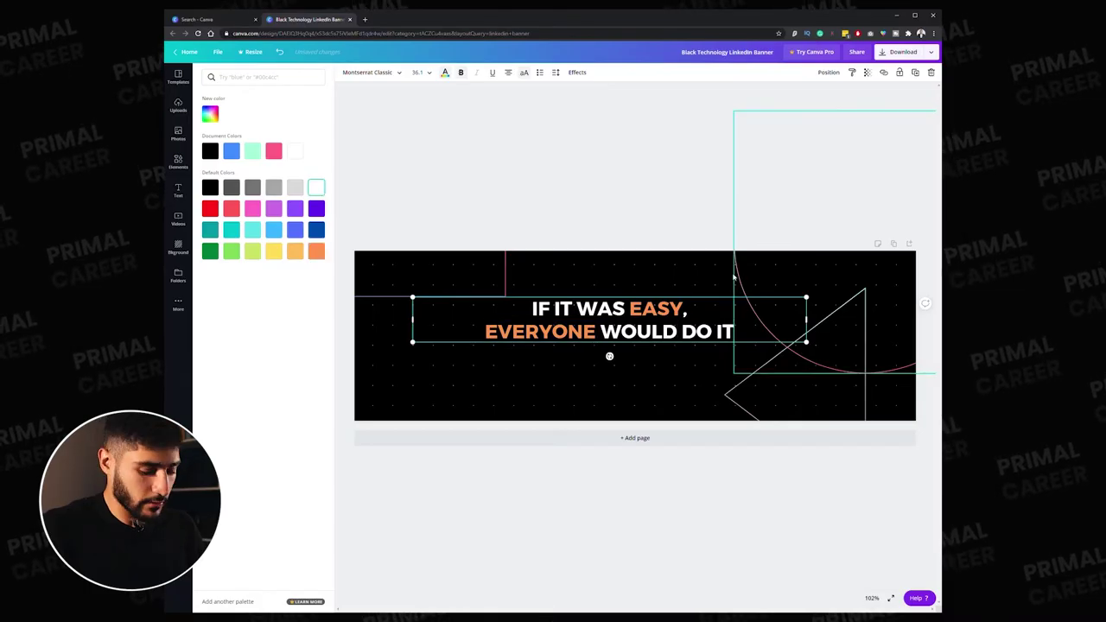
text(.)
key(Escape)
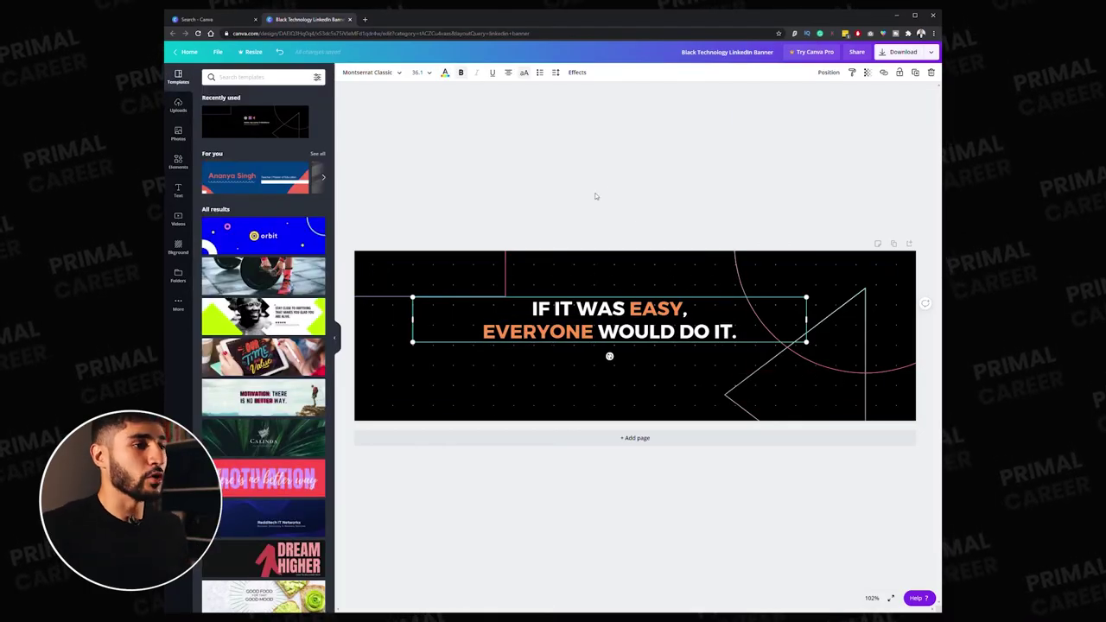
click(596, 198)
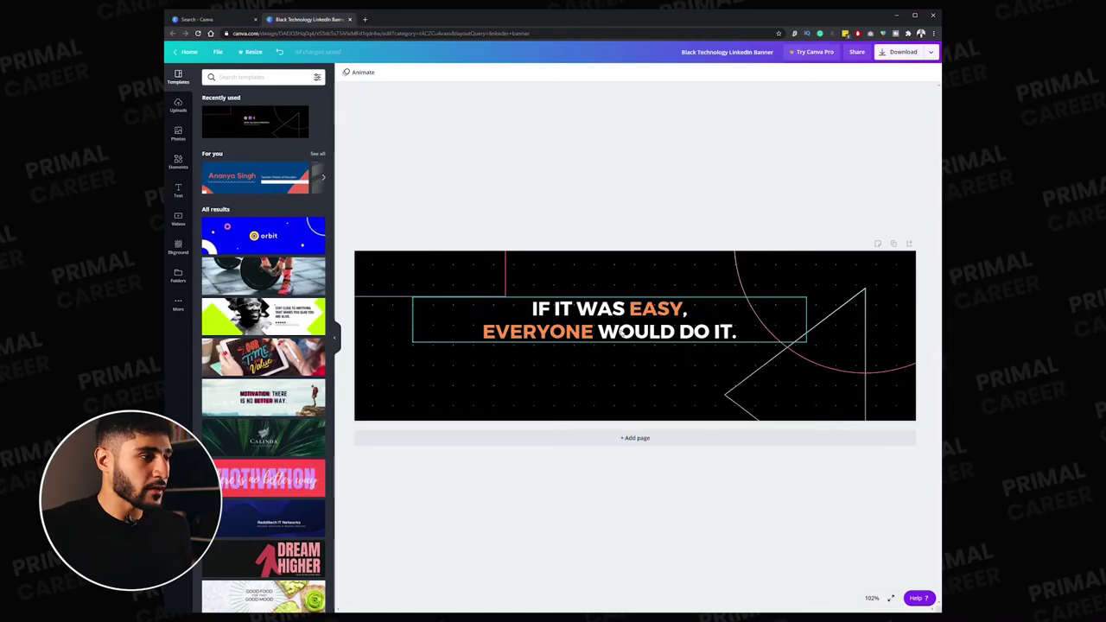
click(624, 332)
- Duplicate the quote below itself and retype the copy as 'CONSULTING | IMPACT | BUSINESS'
key(ctrl+d)
drag(592, 350, 586, 395)
double_click(596, 381)
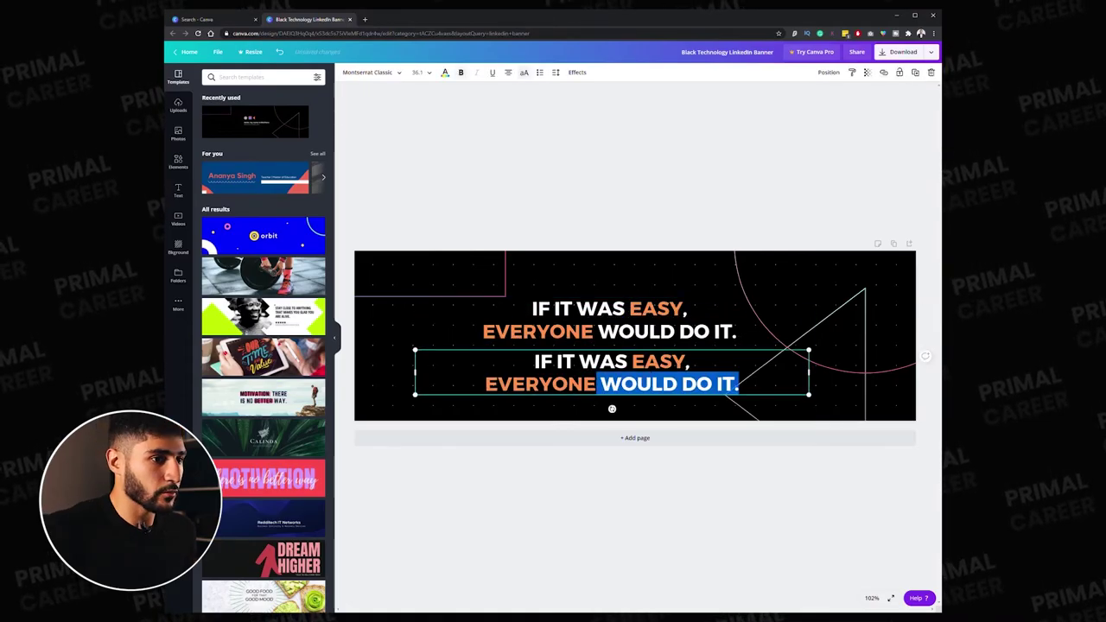
text(CONSU)
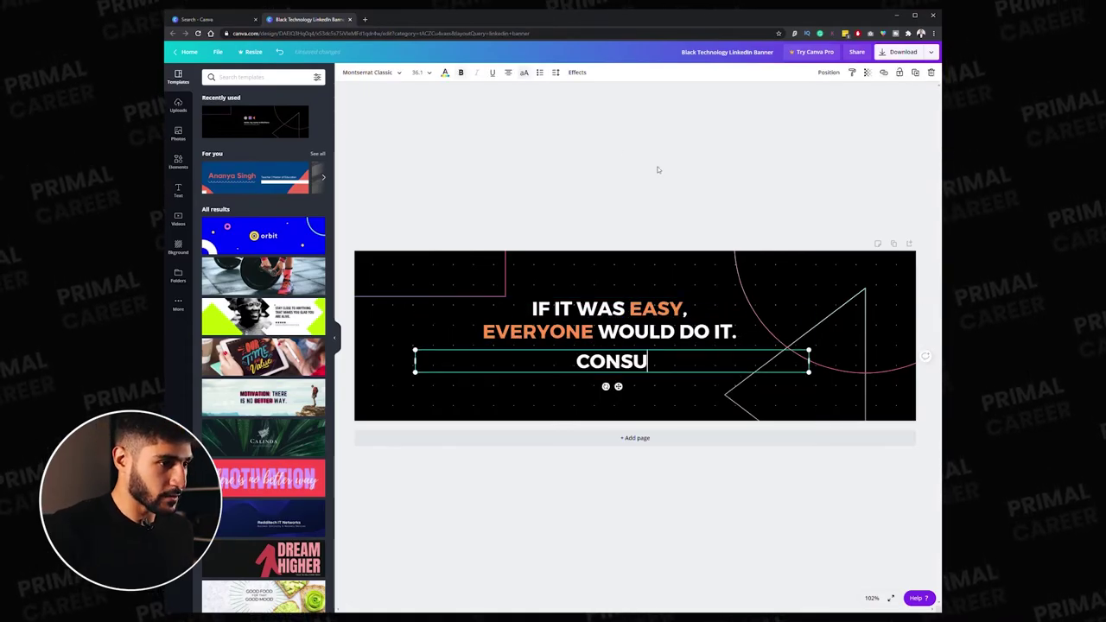
text(LTING | IMPACT | BUSINESS)
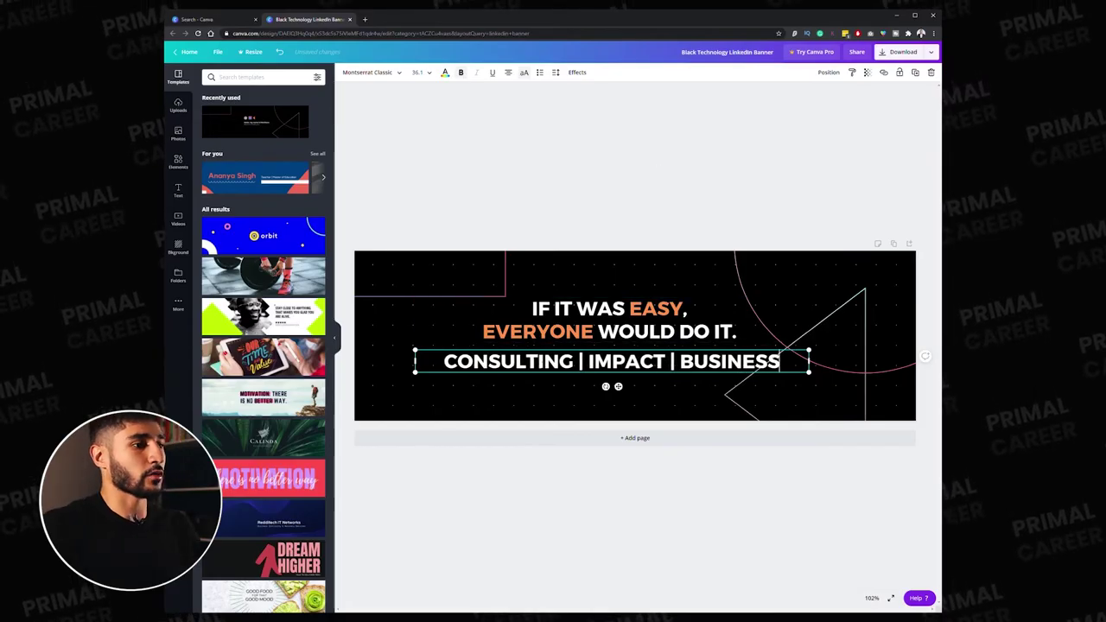
double_click(508, 361)
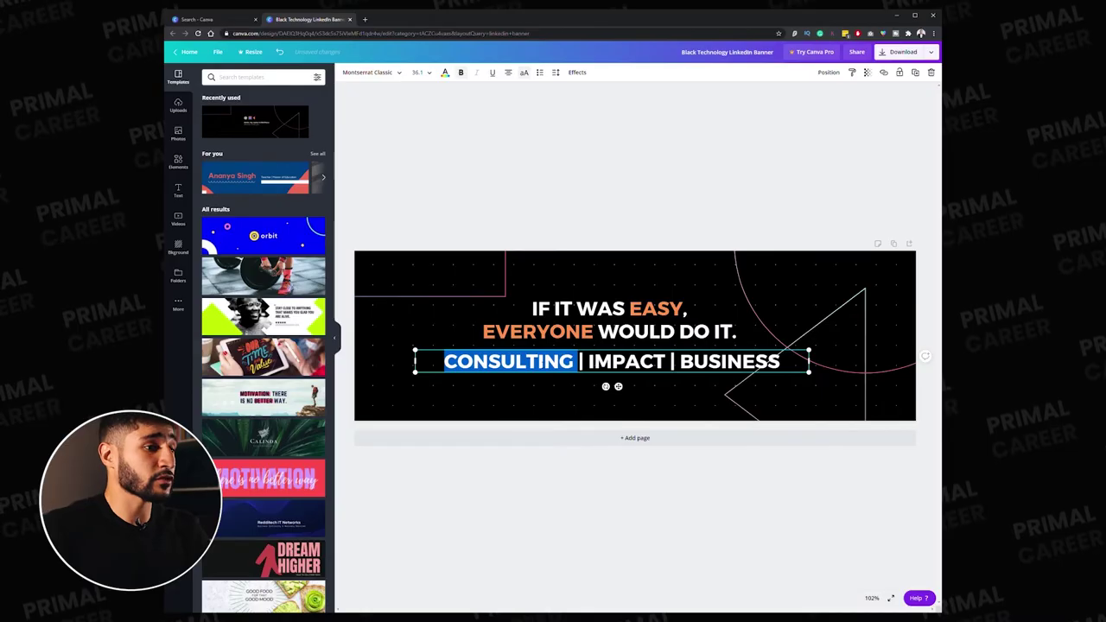
double_click(627, 361)
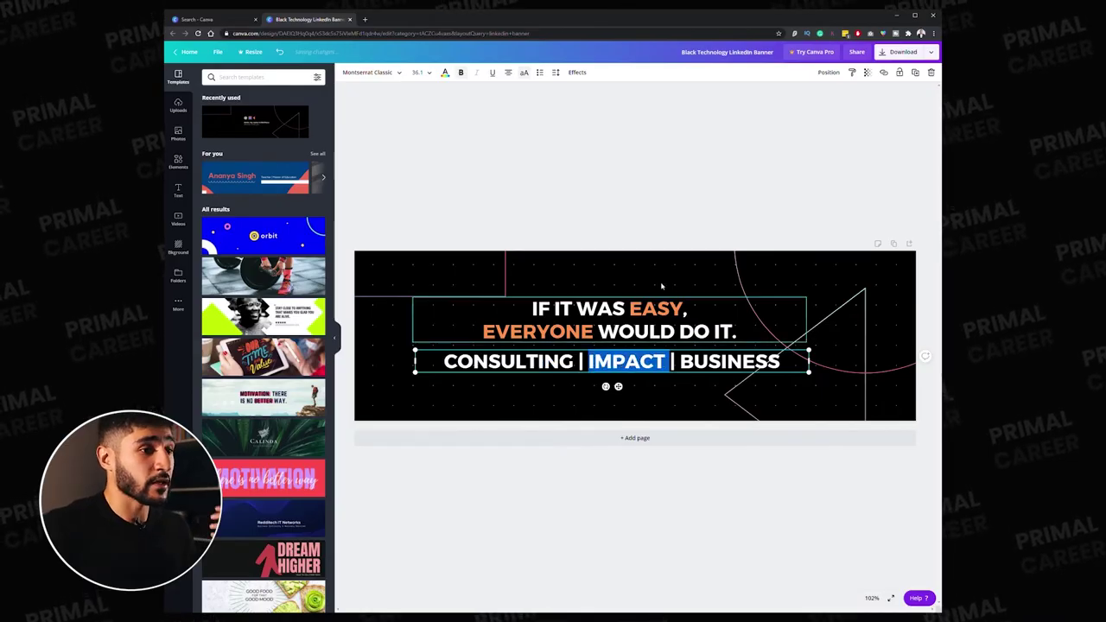
click(668, 162)
click(752, 363)
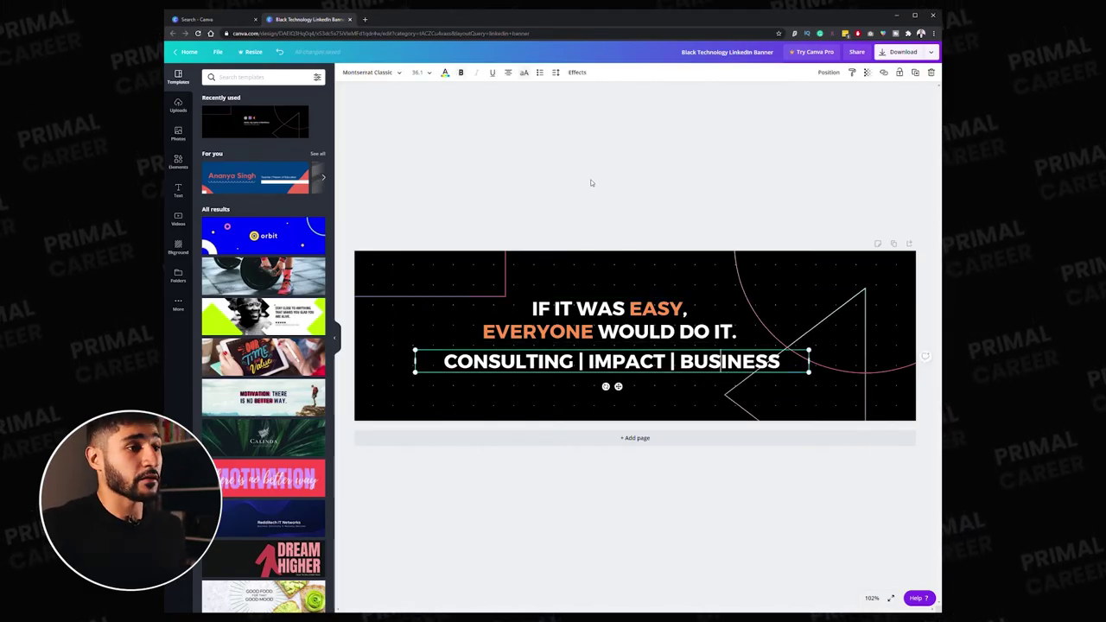
click(571, 370)
- Shrink the tagline to about 20 pt and place it beneath the quote
drag(416, 374, 589, 361)
drag(659, 358, 588, 368)
click(726, 161)
click(613, 366)
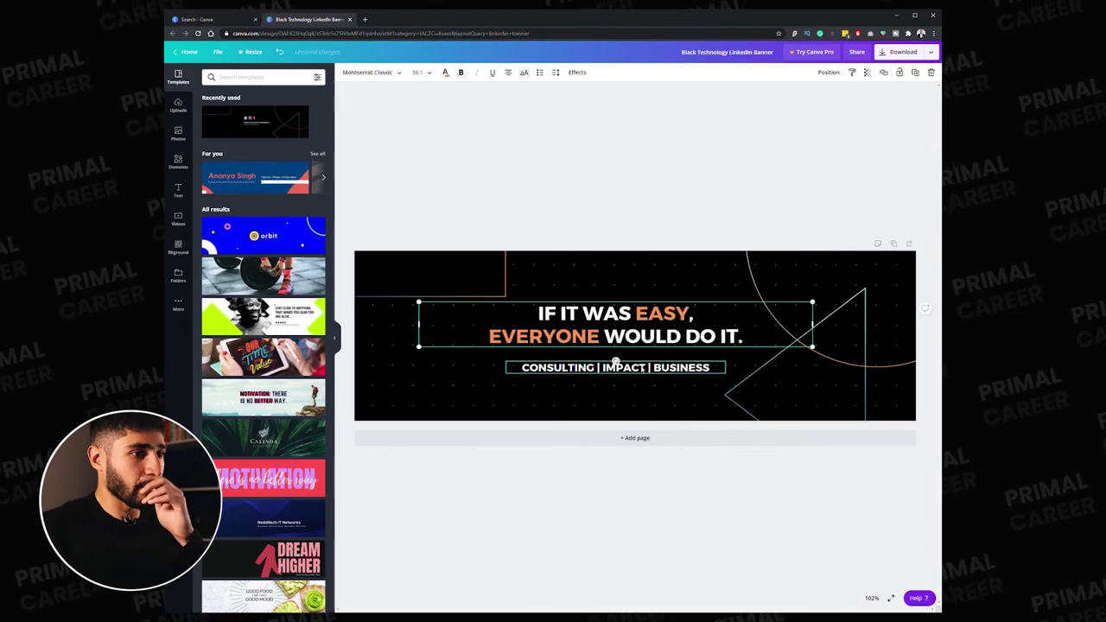
- Add a small 'CONTACT ME:' line with the e-mail address in the bottom-right corner
click(916, 72)
drag(604, 381, 622, 408)
double_click(624, 405)
drag(752, 410, 675, 406)
drag(621, 406, 862, 417)
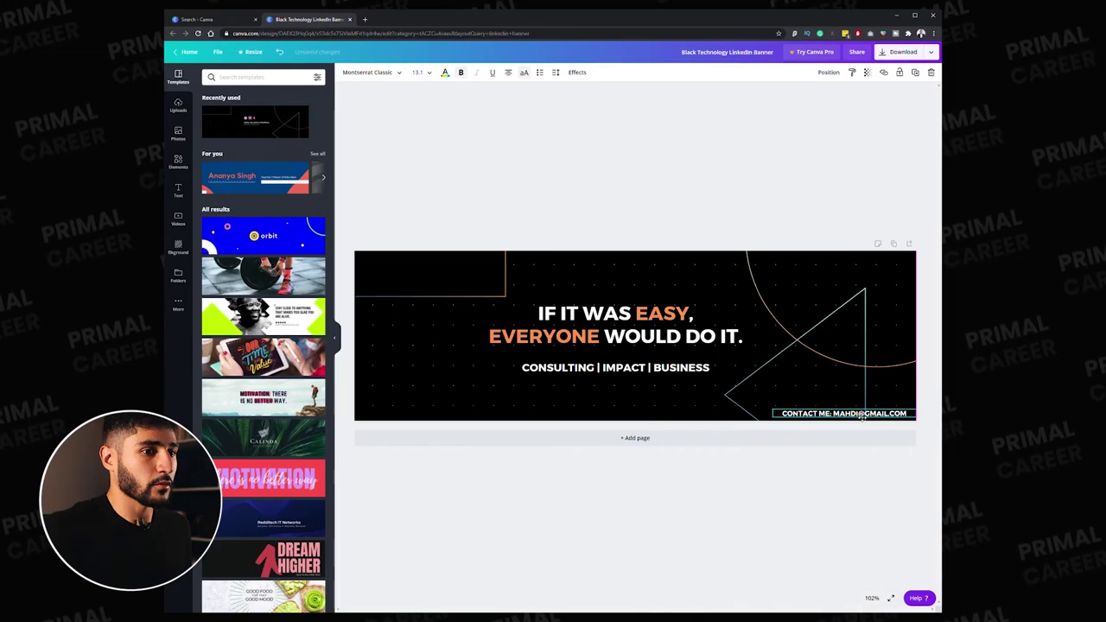
click(644, 190)
- Try moving the top-left line decoration, undo it, and shift the quote slightly right
click(464, 274)
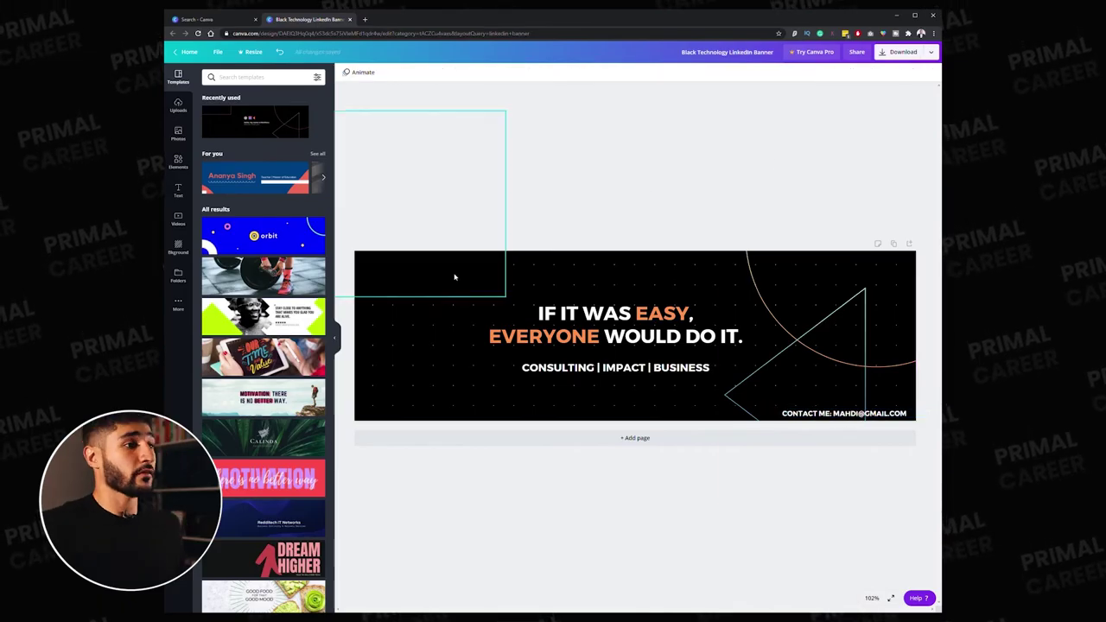
drag(412, 311, 420, 319)
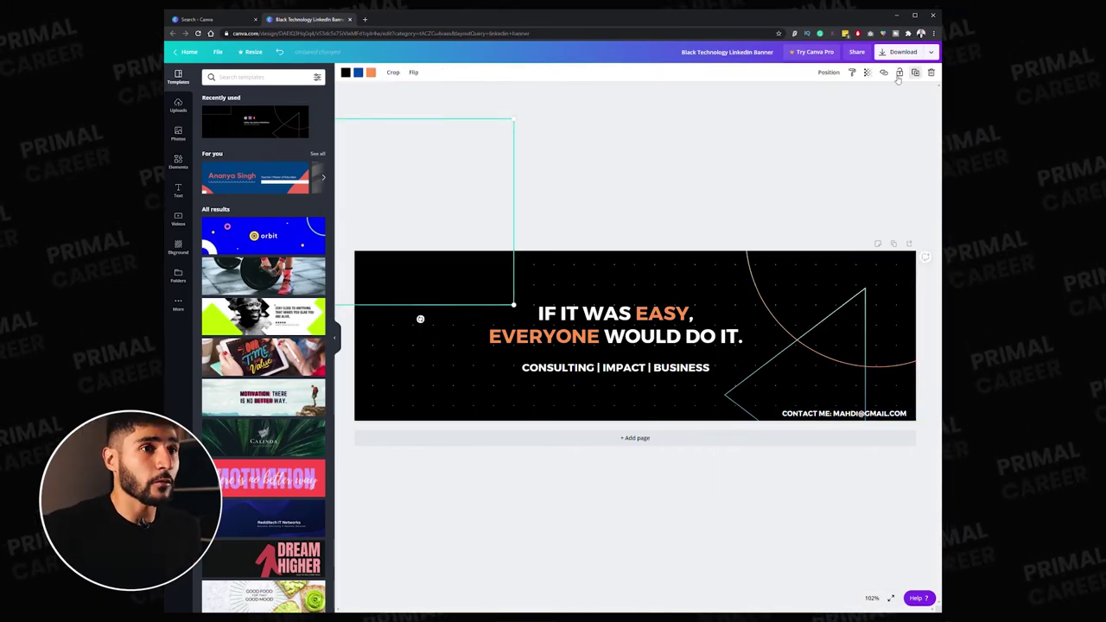
key(ctrl+z)
click(843, 413)
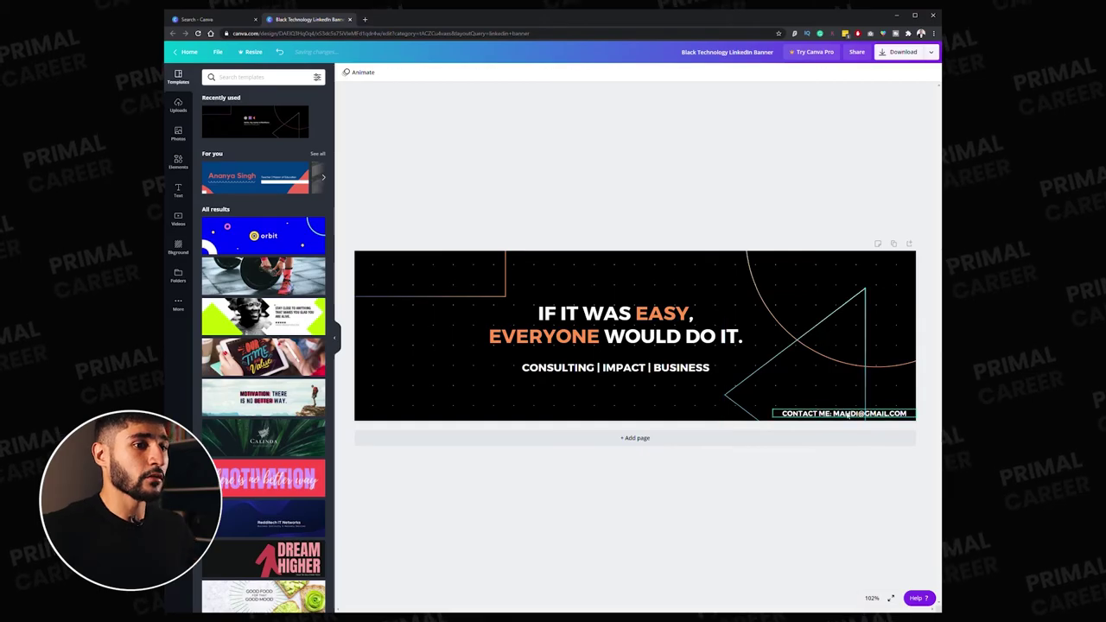
click(710, 151)
click(671, 338)
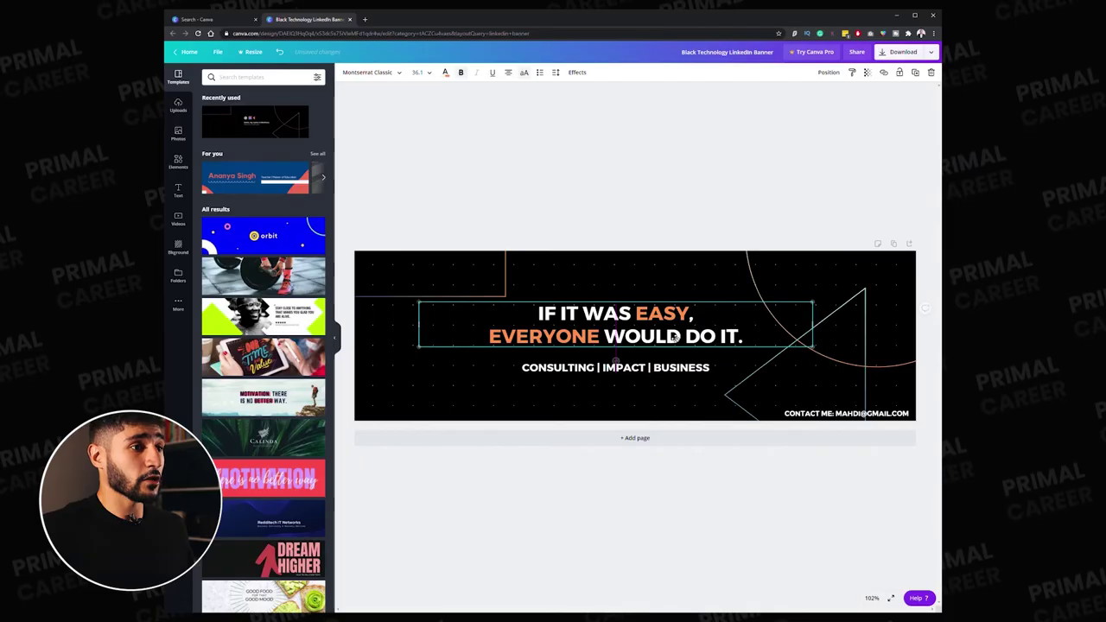
drag(672, 338, 677, 338)
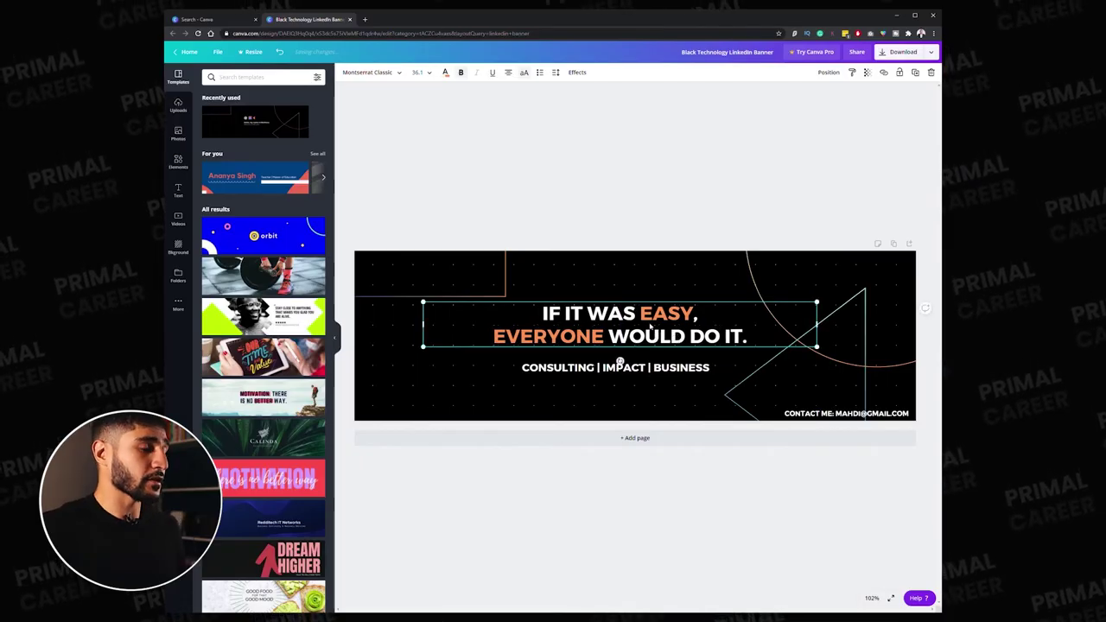
click(620, 364)
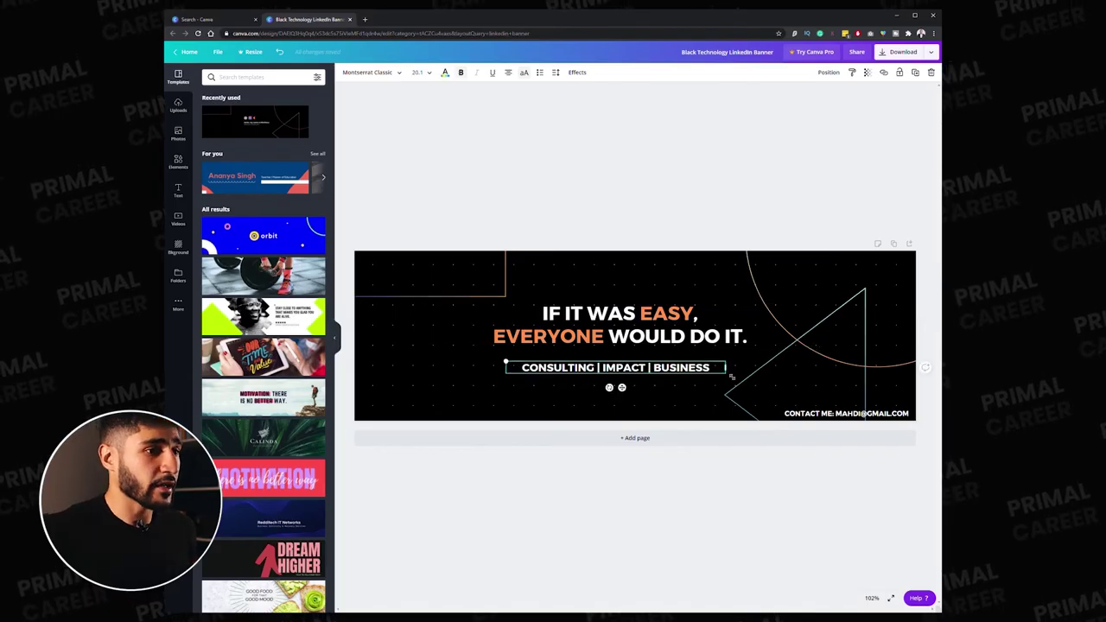